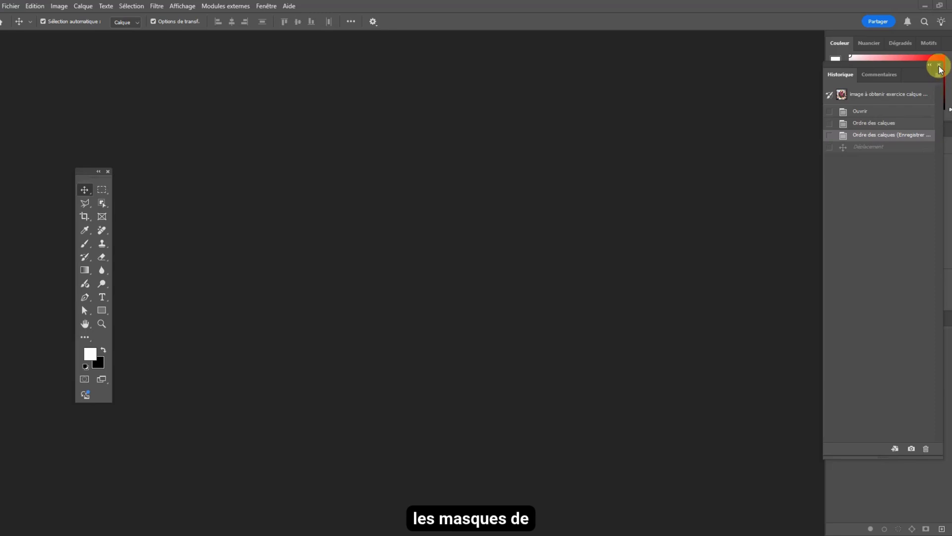
- Close the History panel and place image 1 and image 2 exercice masque de fusion.jpg side by side in separate windows
{"action": "left_click", "coordinate": [939, 66]}
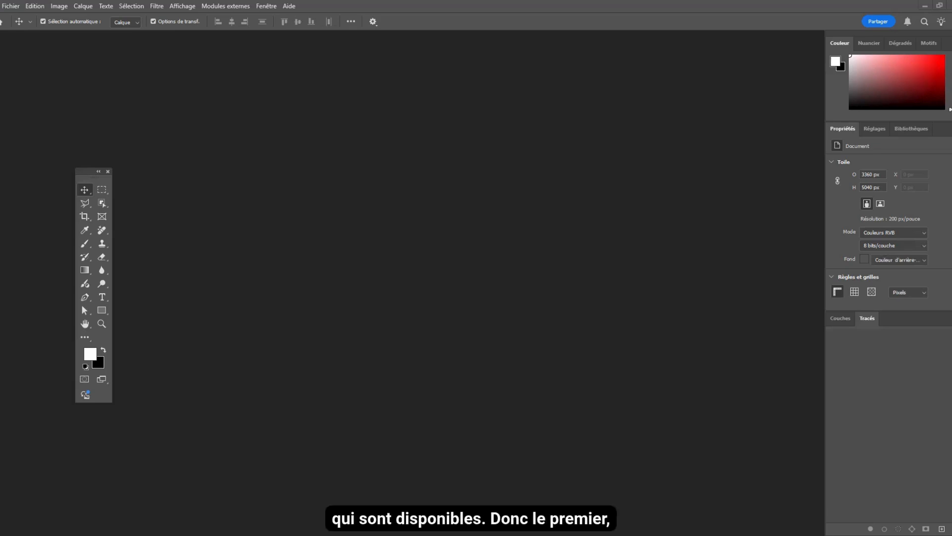
{"action": "left_click_drag", "start_coordinate": [664, 533], "coordinate": [214, 55]}
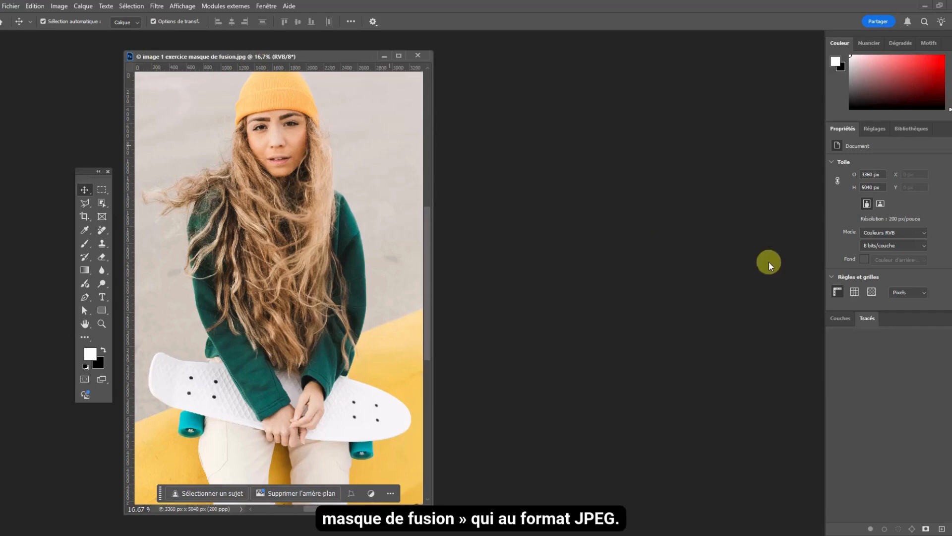
{"action": "left_click_drag", "start_coordinate": [503, 122], "coordinate": [605, 67]}
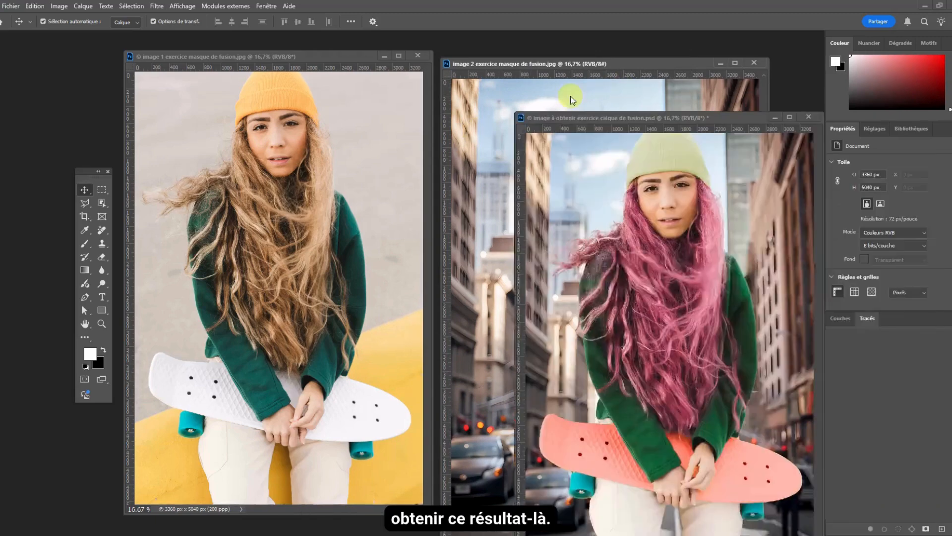
- Compare image à obtenir exercice calque de fusion.psd with the two source photos and dock all three documents as tabs
{"action": "left_click_drag", "start_coordinate": [571, 96], "coordinate": [526, 77]}
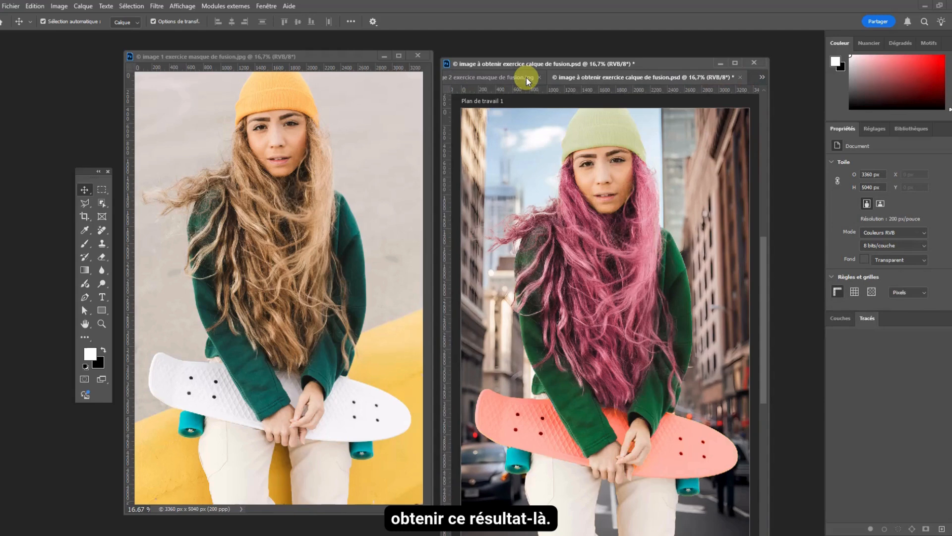
{"action": "left_click_drag", "start_coordinate": [586, 78], "coordinate": [528, 51]}
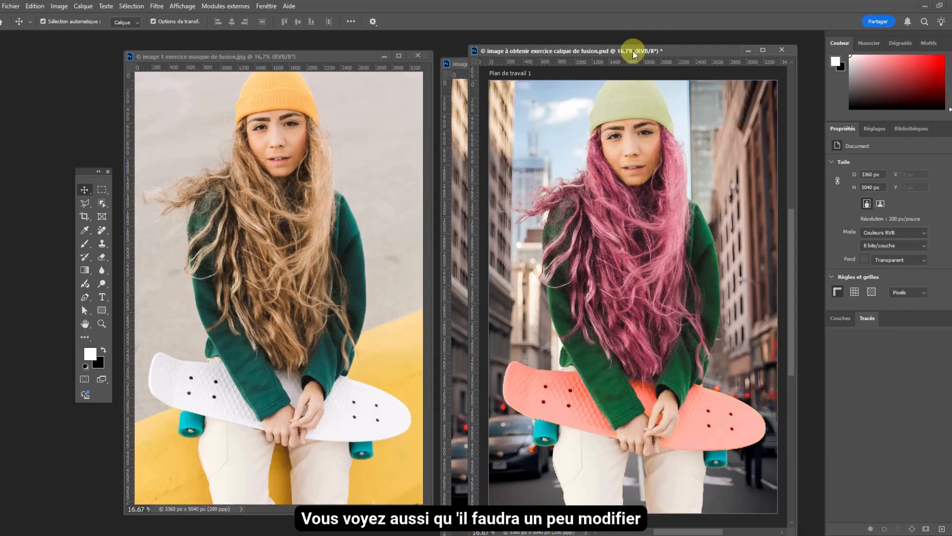
{"action": "left_click_drag", "start_coordinate": [633, 51], "coordinate": [248, 48]}
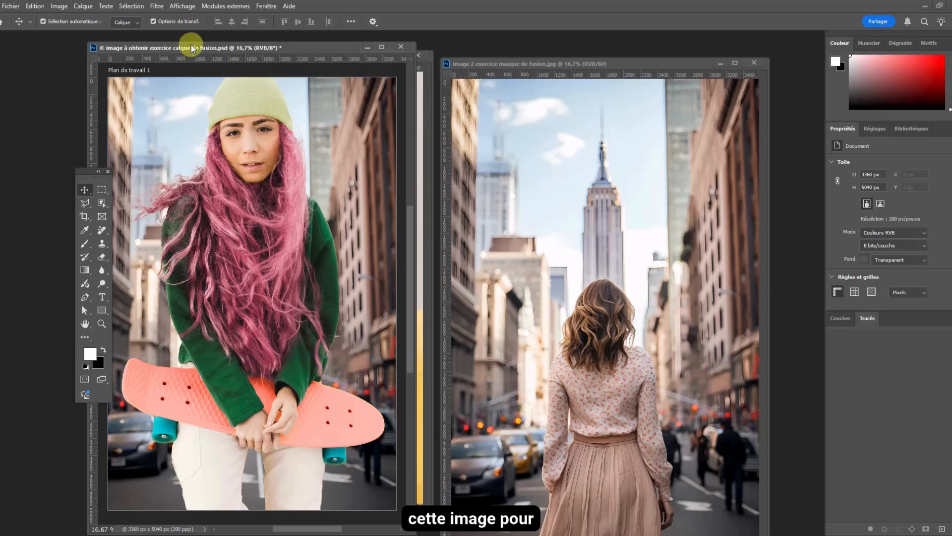
{"action": "left_click_drag", "start_coordinate": [191, 48], "coordinate": [394, 35]}
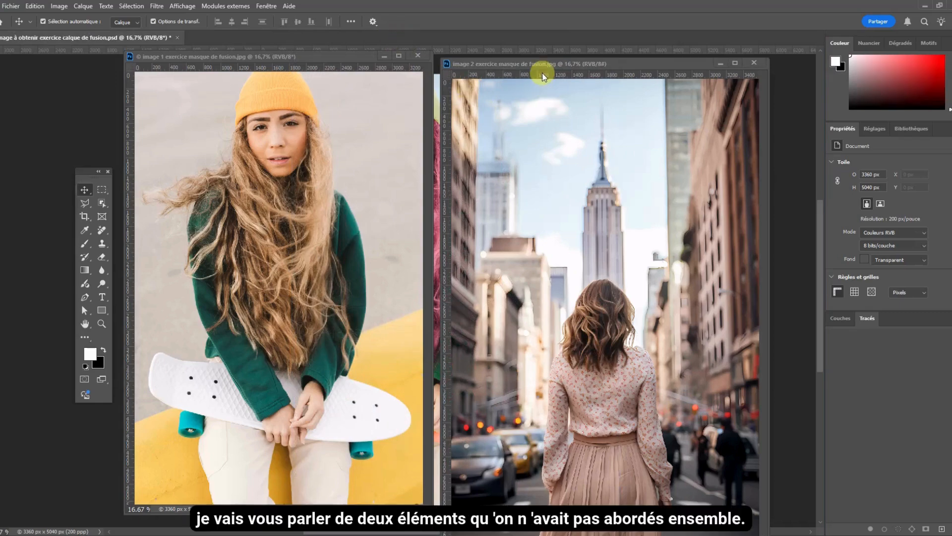
{"action": "left_click_drag", "start_coordinate": [544, 64], "coordinate": [473, 35]}
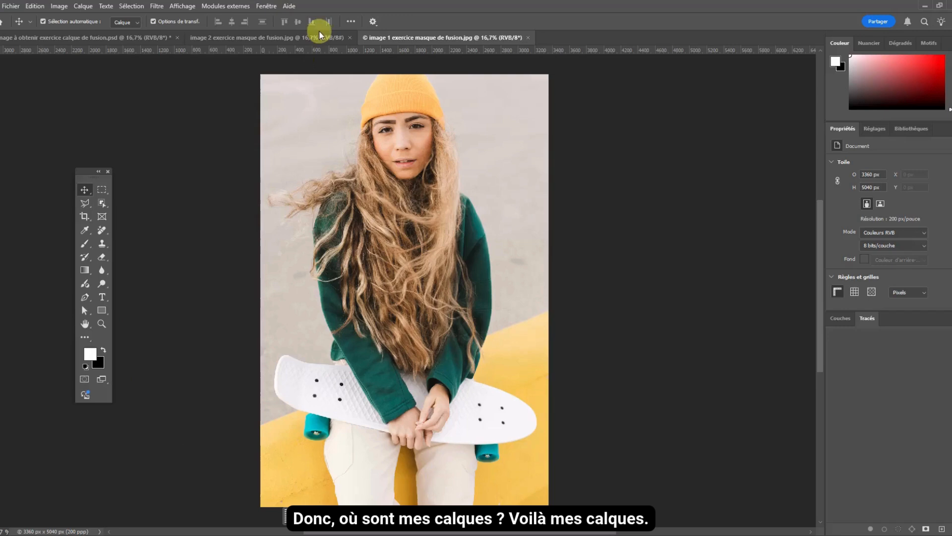
- Show the layers of image 1 and duplicate the Arrière-plan layer under the name Arrière-plan copie
{"action": "key", "text": "F7"}
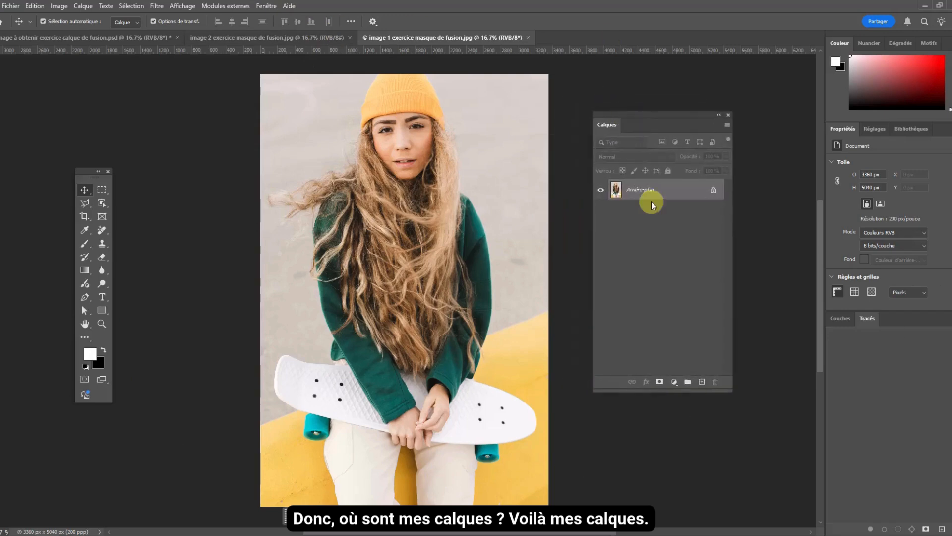
{"action": "right_click", "coordinate": [652, 199]}
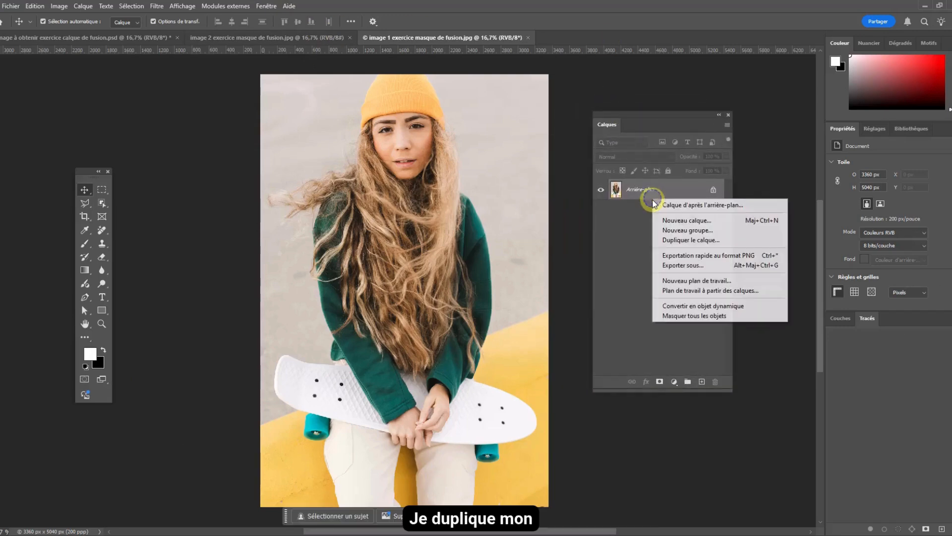
{"action": "left_click", "coordinate": [696, 239]}
{"action": "left_click", "coordinate": [907, 95]}
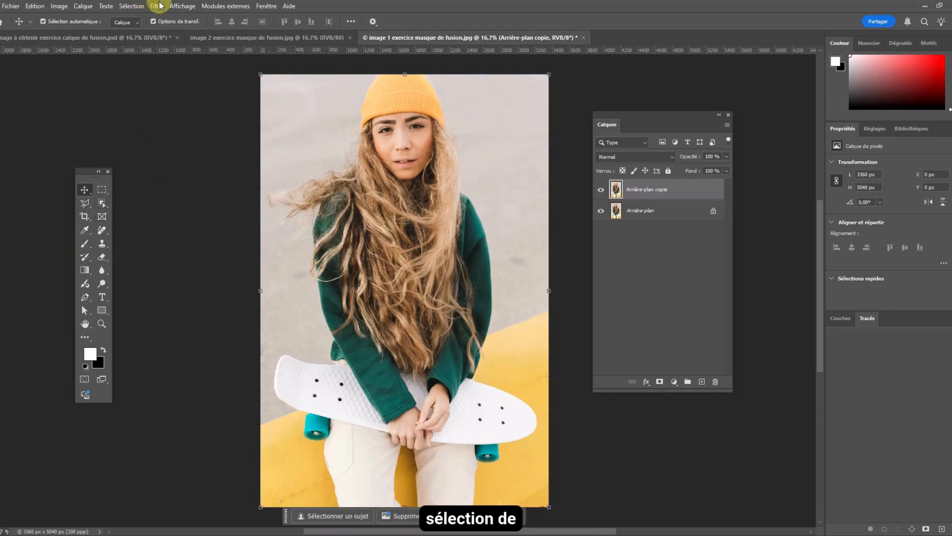
- Select the woman as the subject and refine the selection with Quick Selection, subtracting the gap between the legs and adding hair areas
{"action": "left_click", "coordinate": [133, 7]}
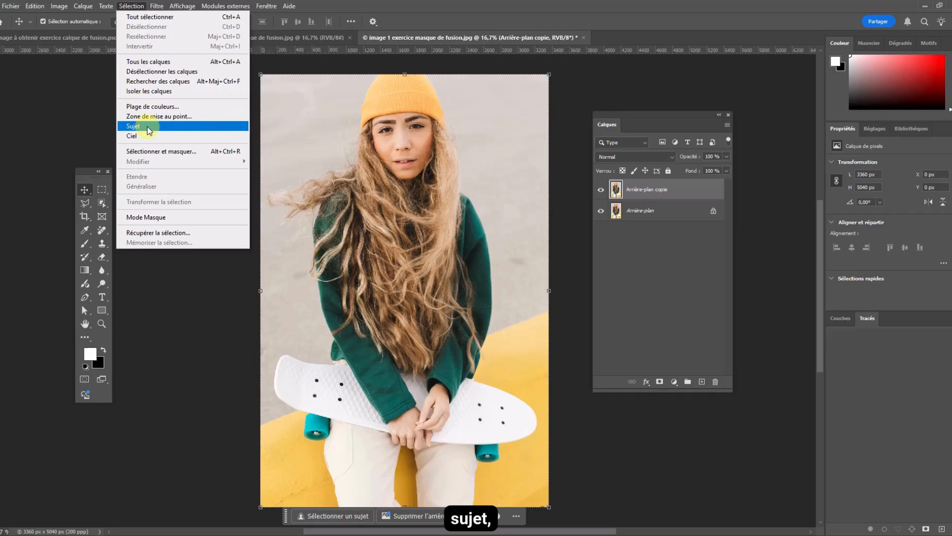
{"action": "left_click", "coordinate": [133, 126]}
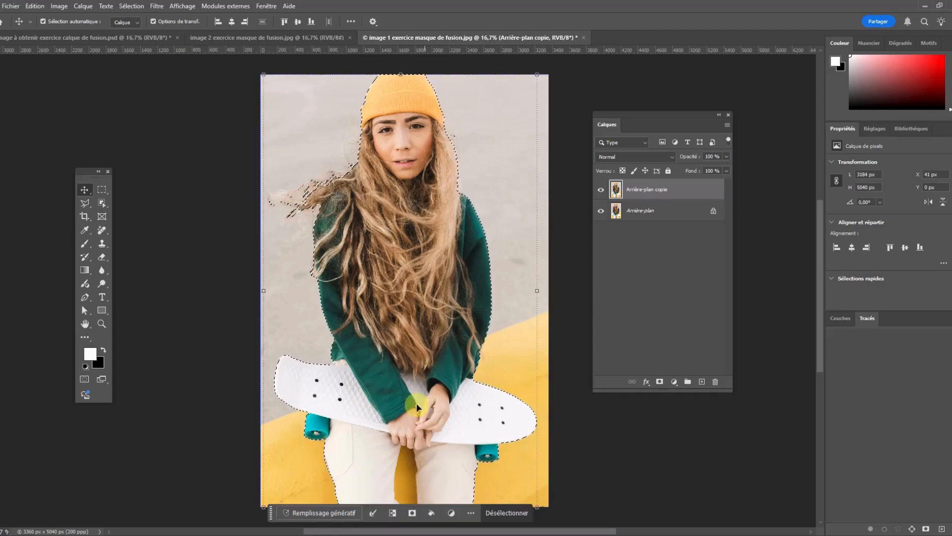
{"action": "left_click", "coordinate": [99, 202]}
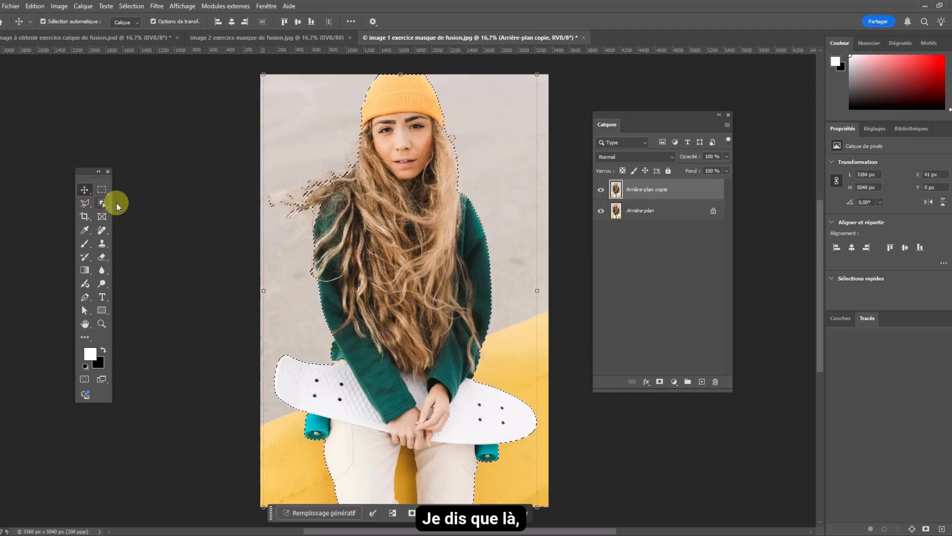
{"action": "right_click", "coordinate": [102, 202]}
{"action": "left_click", "coordinate": [136, 212]}
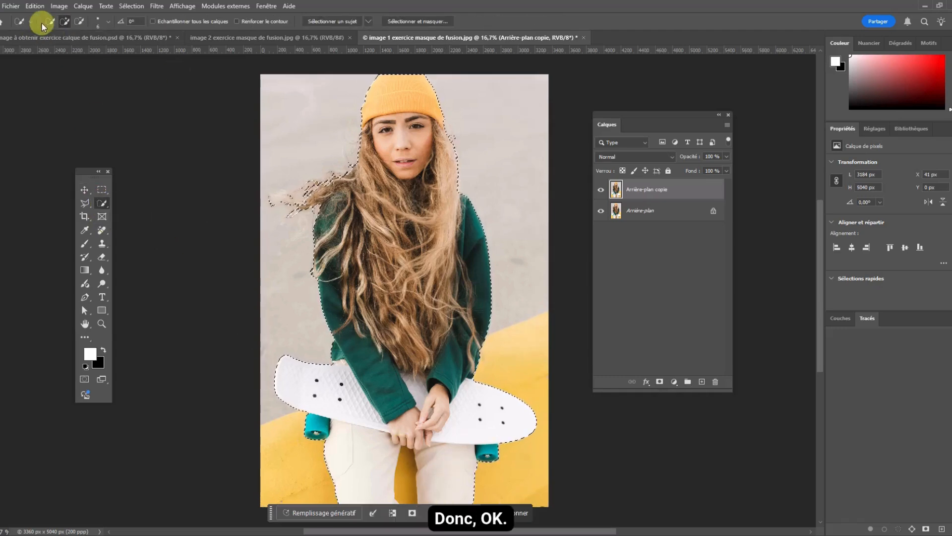
{"action": "left_click", "coordinate": [78, 21]}
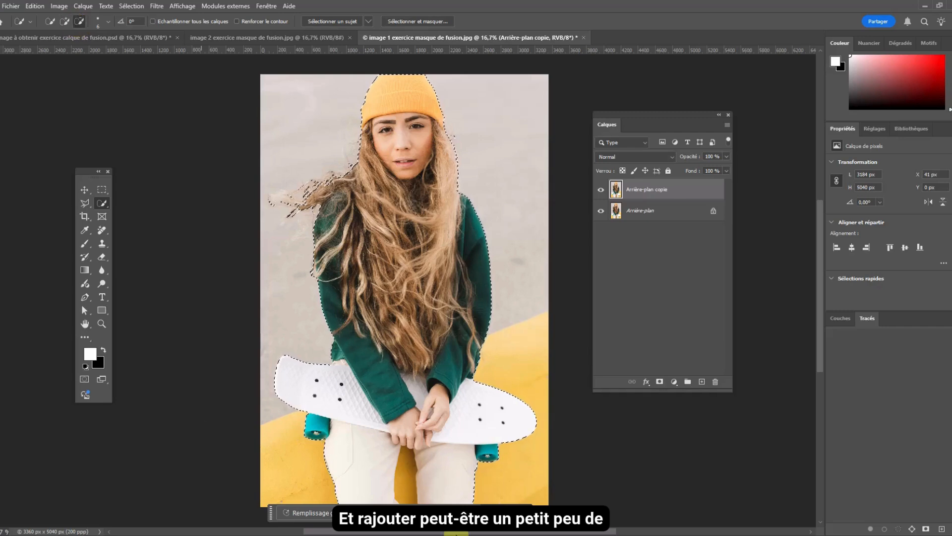
{"action": "left_click_drag", "start_coordinate": [420, 473], "coordinate": [413, 495]}
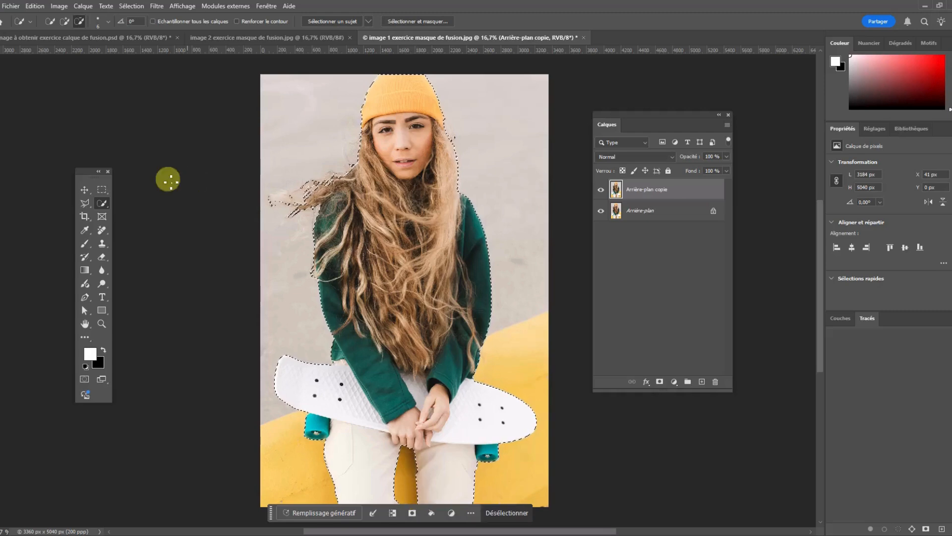
{"action": "left_click", "coordinate": [65, 22]}
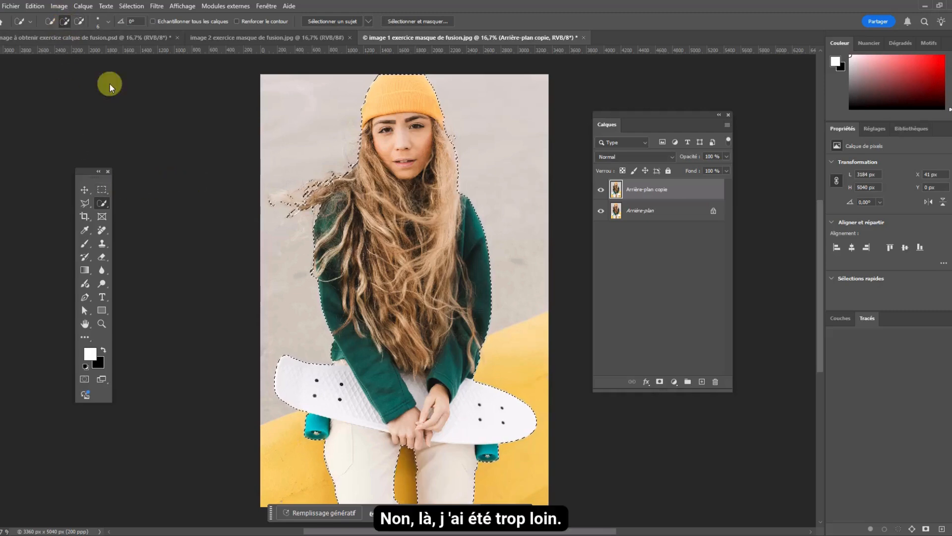
{"action": "mouse_move", "coordinate": [342, 189]}
{"action": "left_mouse_down"}
{"action": "mouse_move", "coordinate": [271, 200]}
{"action": "mouse_move", "coordinate": [300, 207]}
{"action": "mouse_move", "coordinate": [280, 200]}
{"action": "mouse_move", "coordinate": [339, 172]}
{"action": "mouse_move", "coordinate": [350, 201]}
{"action": "mouse_move", "coordinate": [369, 206]}
{"action": "mouse_move", "coordinate": [379, 196]}
{"action": "mouse_move", "coordinate": [333, 179]}
{"action": "mouse_move", "coordinate": [327, 189]}
{"action": "mouse_move", "coordinate": [336, 177]}
{"action": "mouse_move", "coordinate": [327, 177]}
{"action": "mouse_move", "coordinate": [272, 203]}
{"action": "mouse_move", "coordinate": [346, 176]}
{"action": "mouse_move", "coordinate": [332, 174]}
{"action": "mouse_move", "coordinate": [430, 199]}
{"action": "left_mouse_up"}
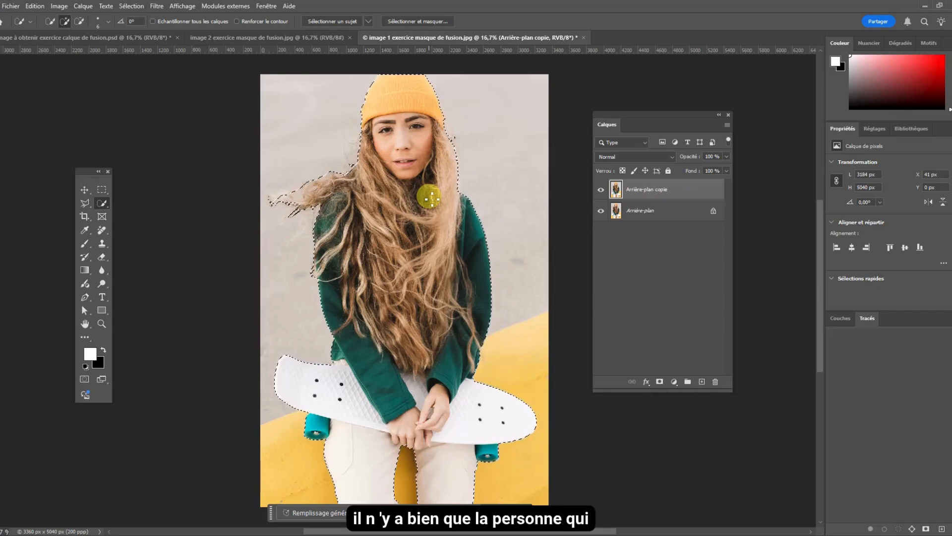
- Turn the selection into a layer mask on Arrière-plan copie and check the cutout by toggling the Arrière-plan layer's visibility
{"action": "left_click", "coordinate": [659, 382]}
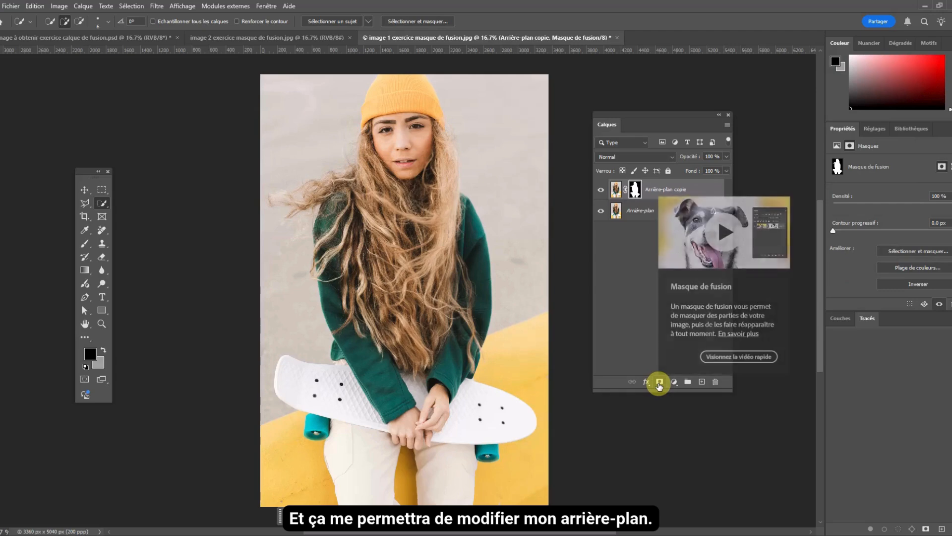
{"action": "left_click", "coordinate": [601, 214]}
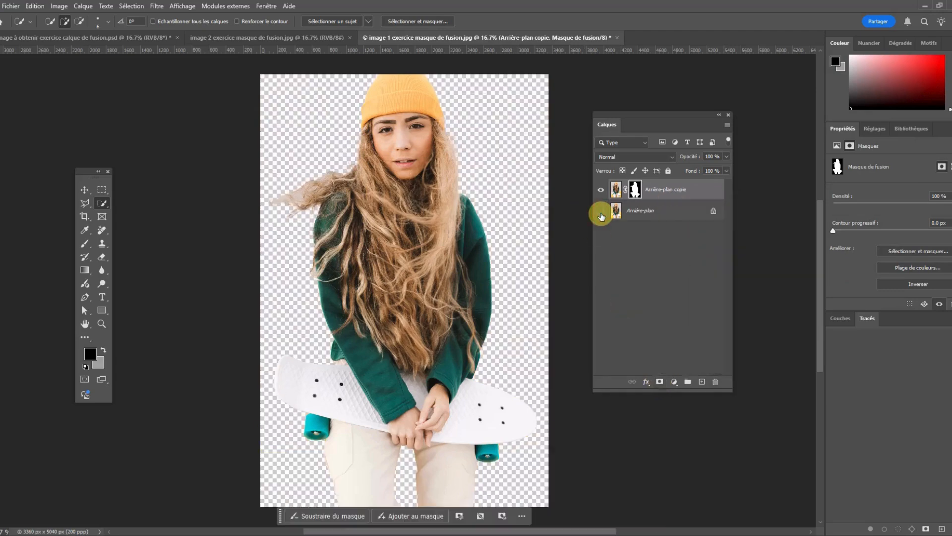
{"action": "left_click", "coordinate": [601, 215]}
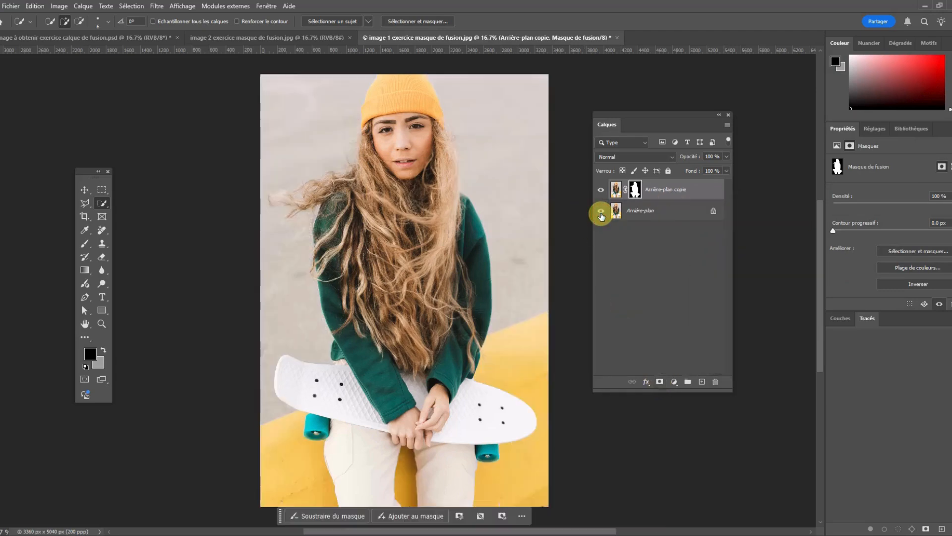
{"action": "left_click", "coordinate": [601, 215]}
{"action": "left_click", "coordinate": [601, 215]}
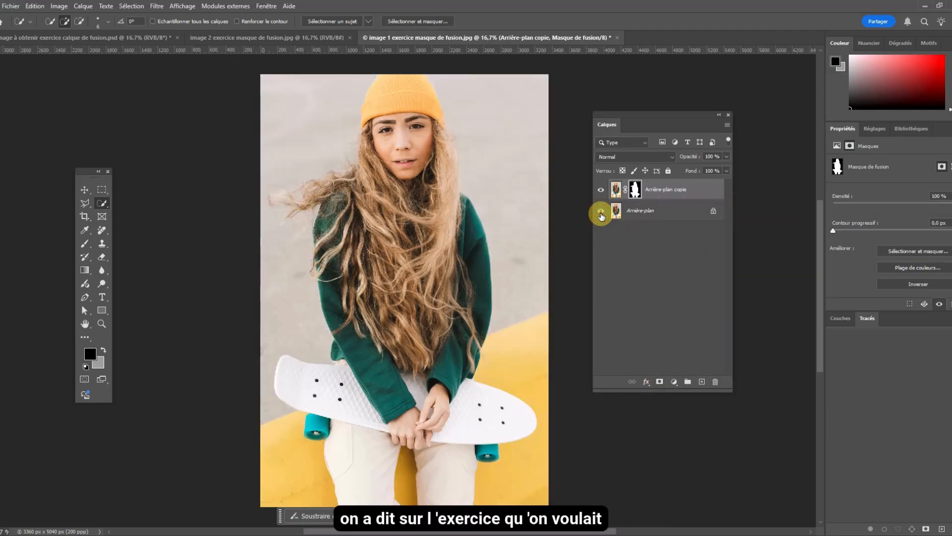
{"action": "left_click", "coordinate": [601, 216]}
{"action": "left_click", "coordinate": [601, 215]}
{"action": "left_click", "coordinate": [601, 215]}
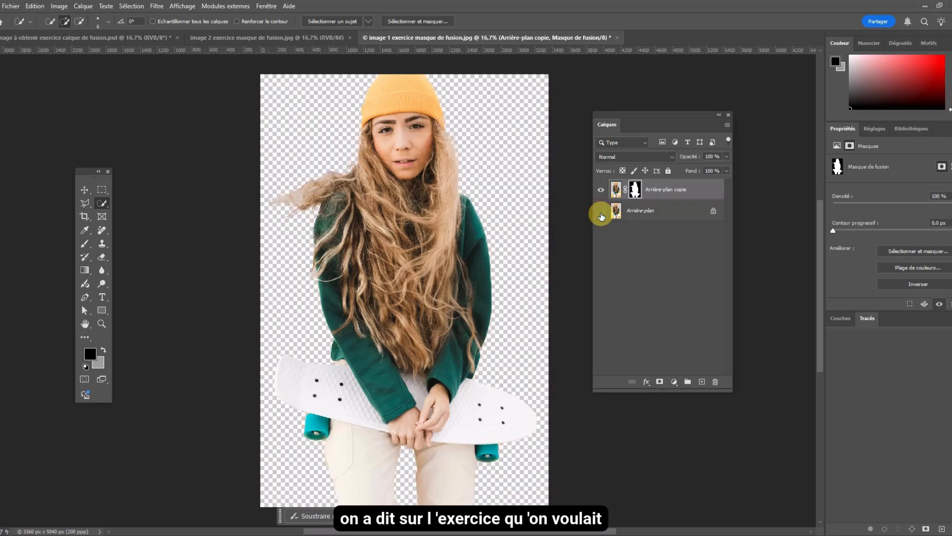
{"action": "left_click", "coordinate": [602, 215]}
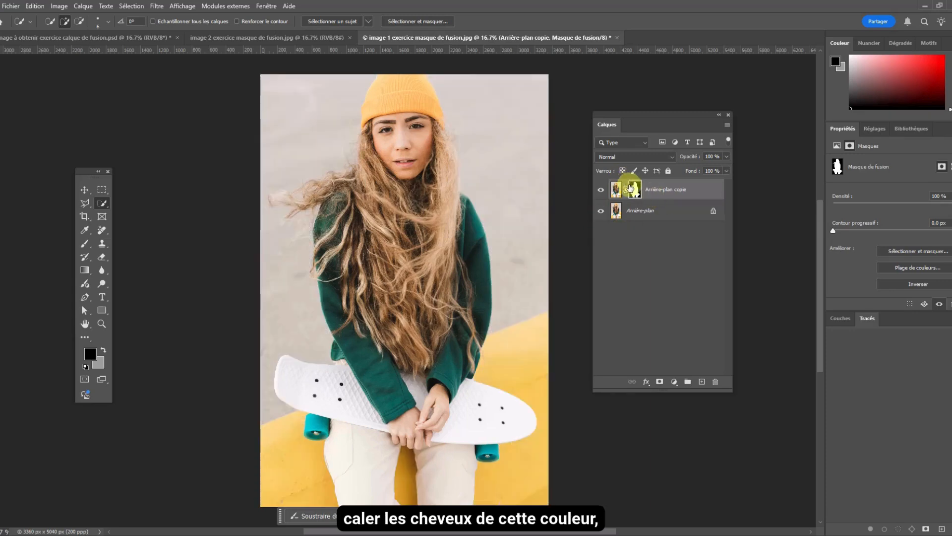
- Compare the masked Arrière-plan copie layer of image 1 with the layer stack of the target PSD
{"action": "left_click", "coordinate": [624, 196]}
{"action": "left_click", "coordinate": [635, 194]}
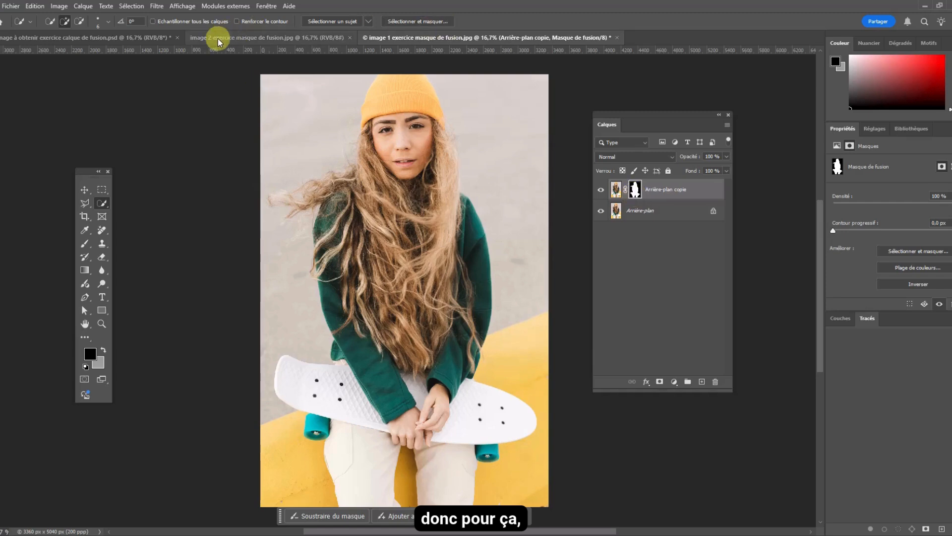
{"action": "left_click", "coordinate": [77, 38]}
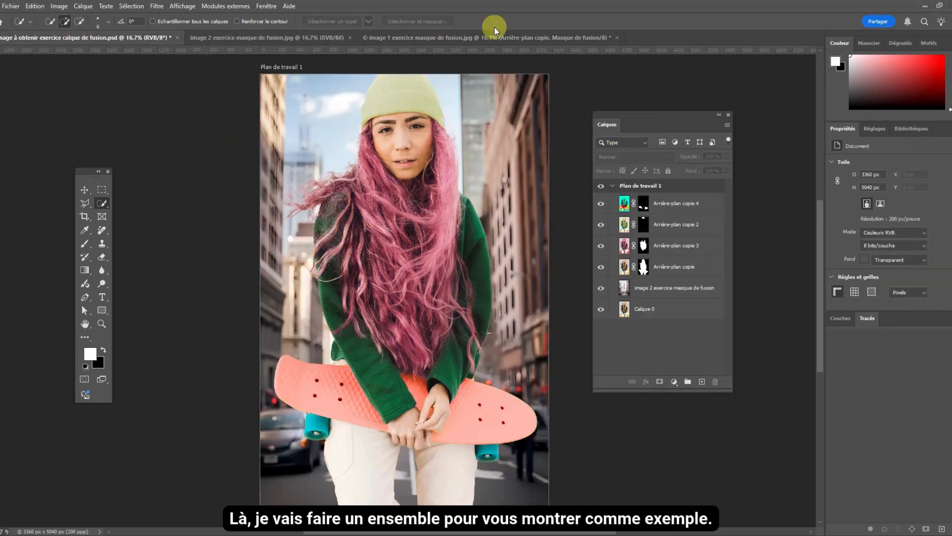
{"action": "left_click", "coordinate": [485, 38]}
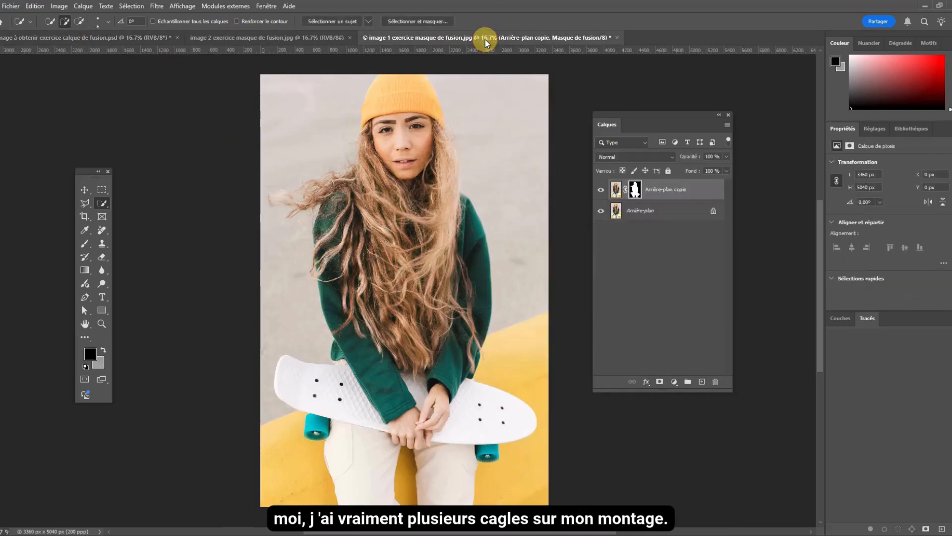
- Shift the hue of the Arrière-plan copie layer's image to pink with a Hue/Saturation adjustment, leaving its mask untouched
{"action": "left_click", "coordinate": [616, 190]}
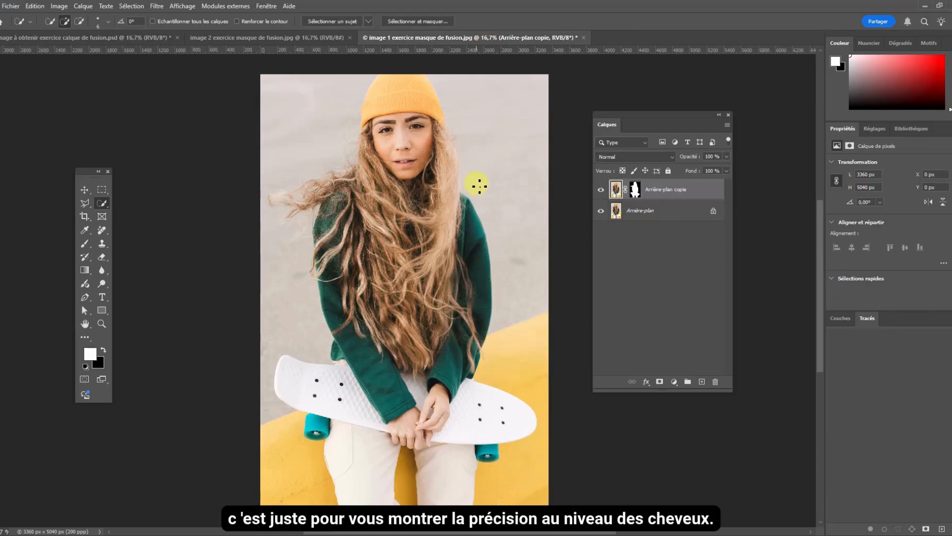
{"action": "left_click", "coordinate": [136, 39]}
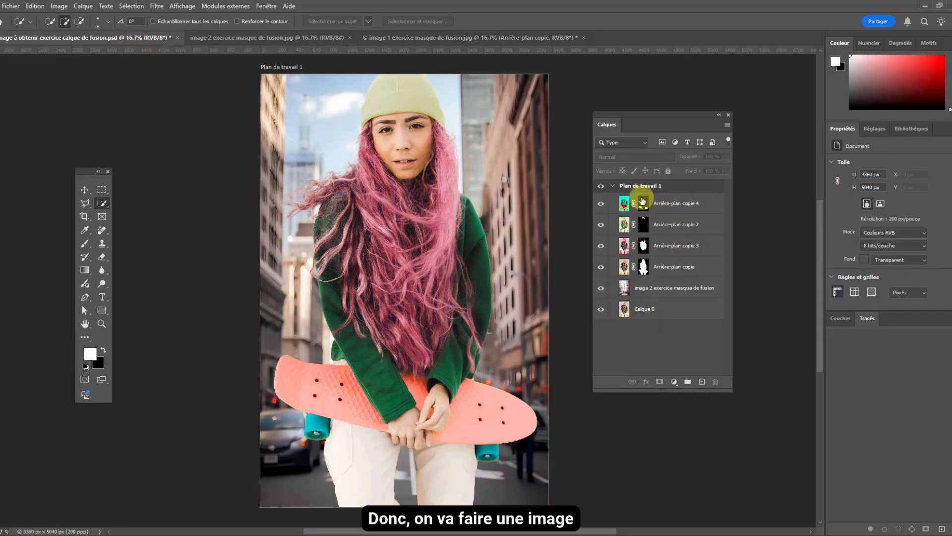
{"action": "left_click", "coordinate": [483, 40]}
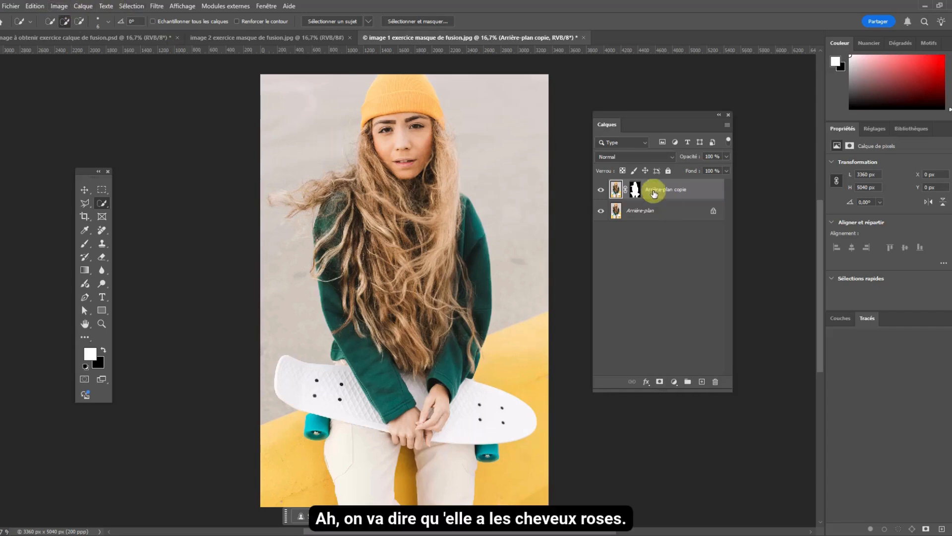
{"action": "left_click", "coordinate": [60, 6]}
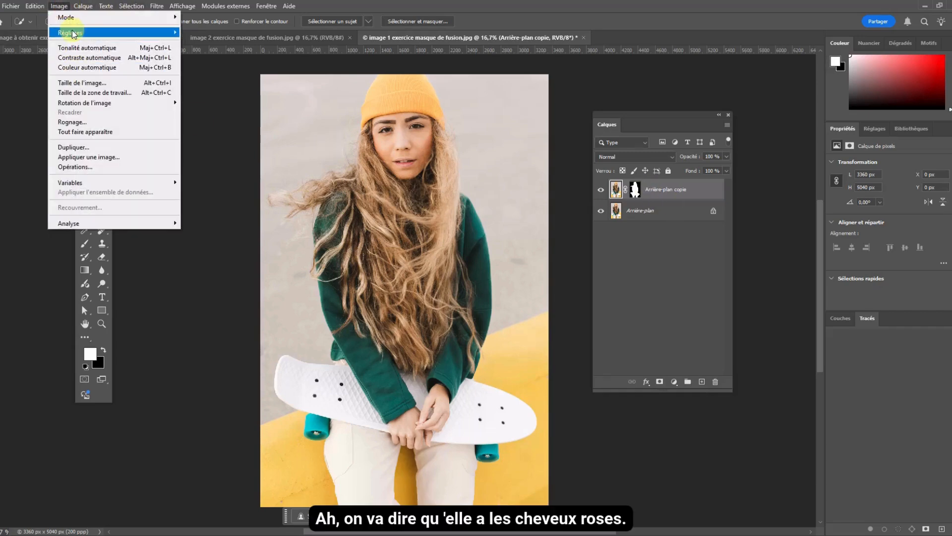
{"action": "mouse_move", "coordinate": [73, 32]}
{"action": "left_click", "coordinate": [218, 87]}
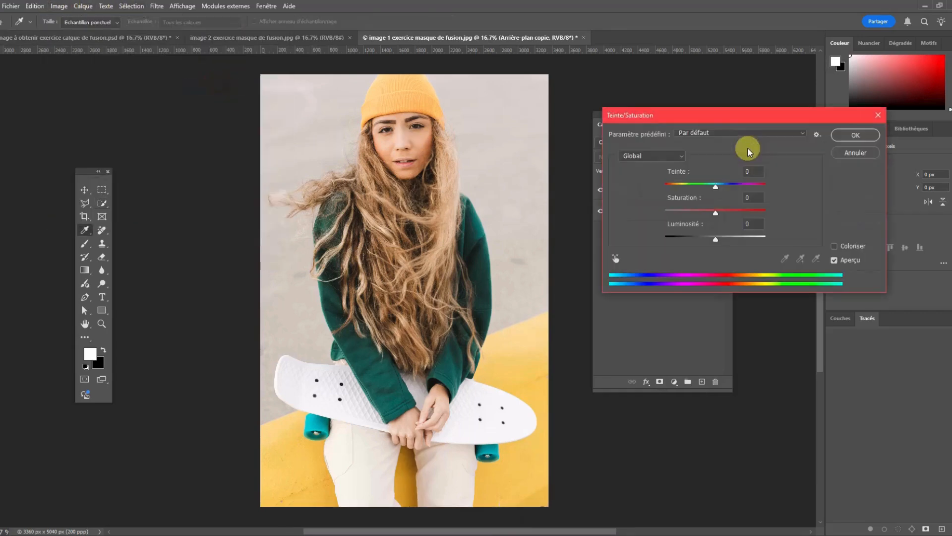
{"action": "left_click_drag", "start_coordinate": [716, 184], "coordinate": [687, 187]}
{"action": "left_click", "coordinate": [855, 135]}
{"action": "key", "text": "w"}
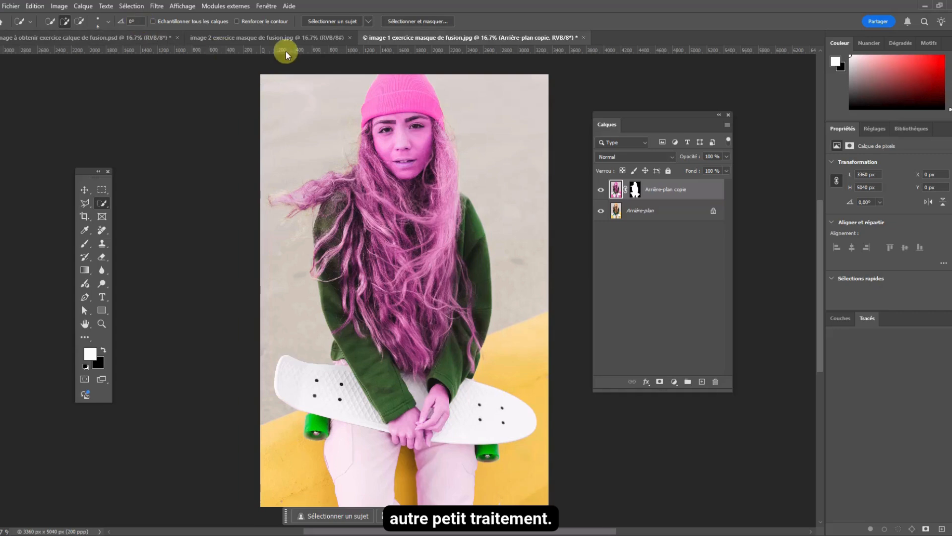
- Check the target PSD, and open the Arrière-plan copie mask of image 1 in Select and Mask with the Quick Selection tool
{"action": "left_click", "coordinate": [97, 38]}
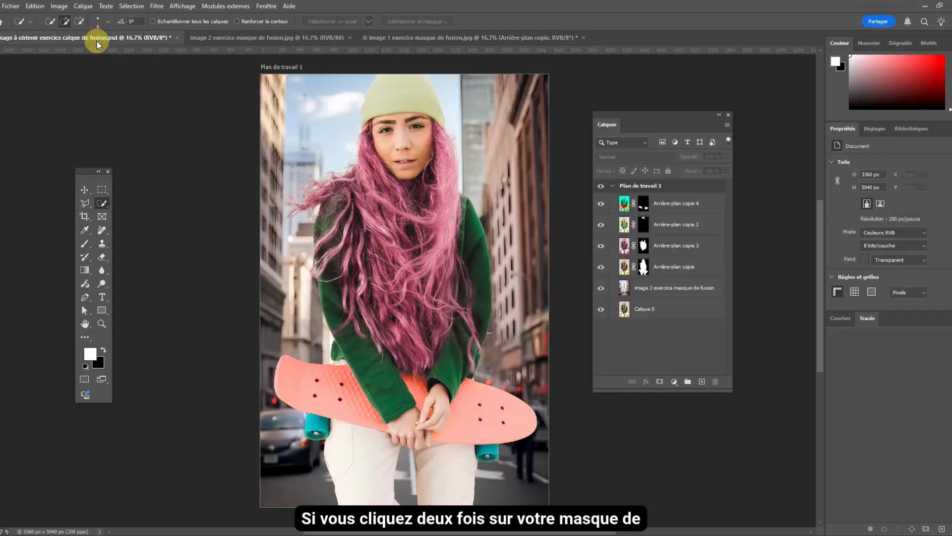
{"action": "left_click", "coordinate": [492, 38]}
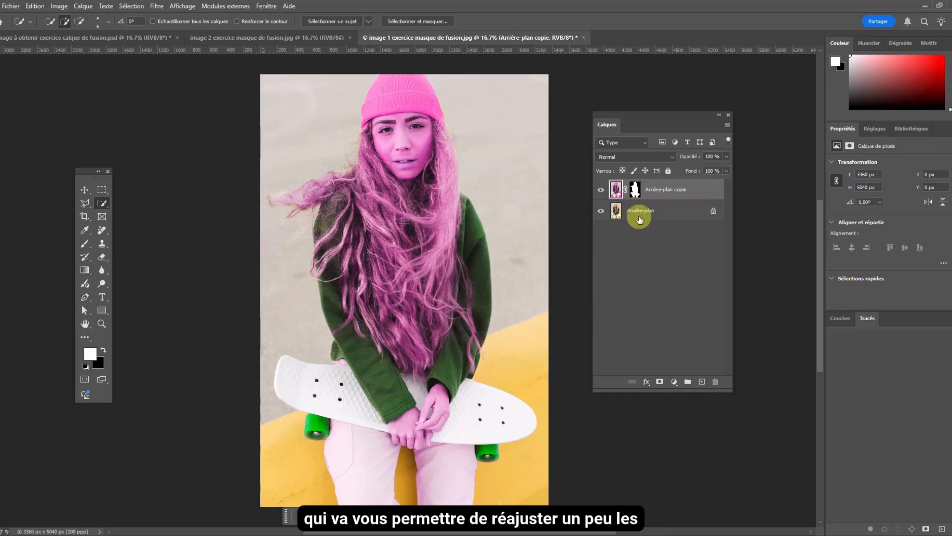
{"action": "left_click", "coordinate": [634, 191]}
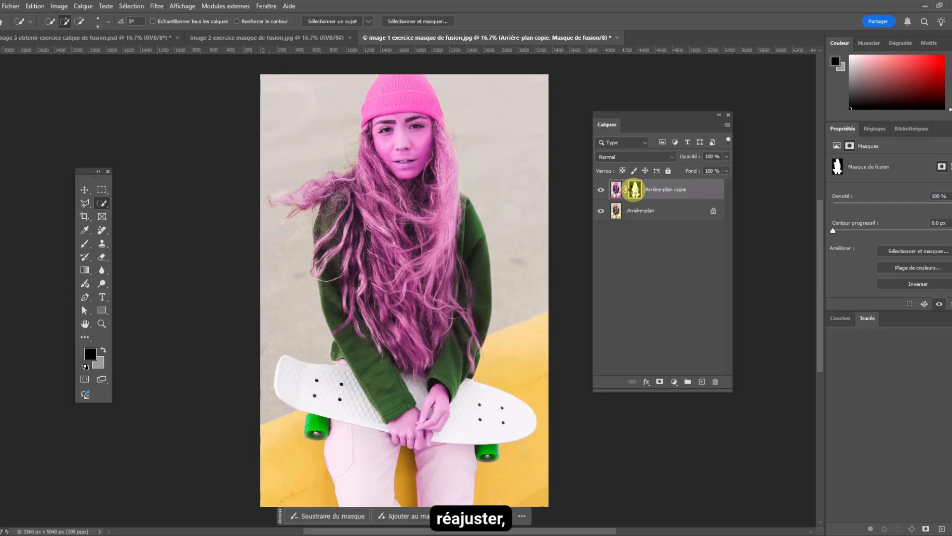
{"action": "double_click", "coordinate": [635, 189]}
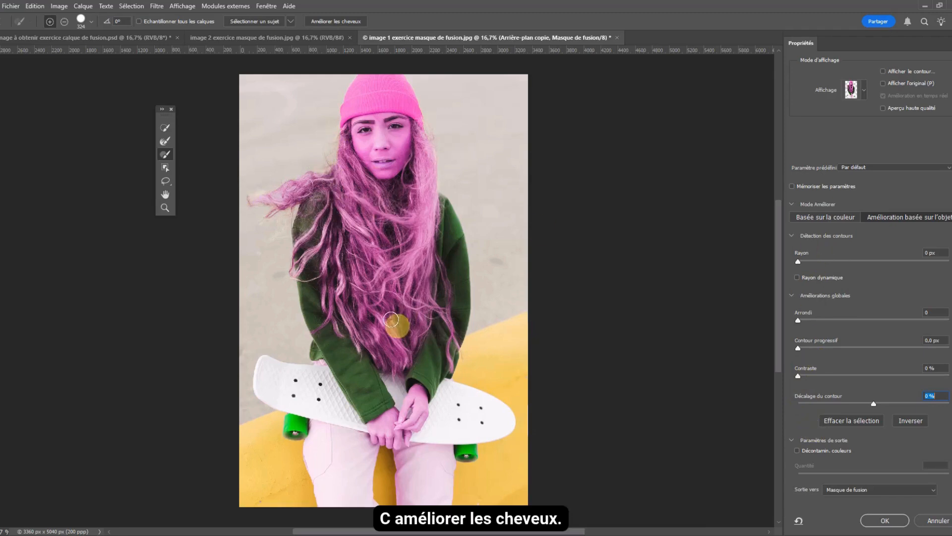
{"action": "left_click", "coordinate": [165, 127]}
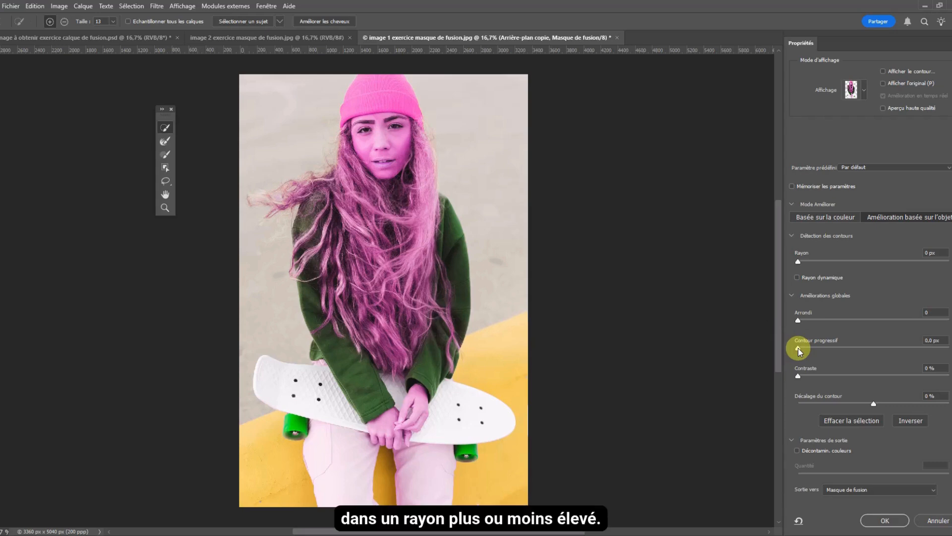
- Try different feather amounts on the mask, and give its edge a 2 px radius and a 2.1 px feather
{"action": "left_click_drag", "start_coordinate": [871, 349], "coordinate": [917, 348]}
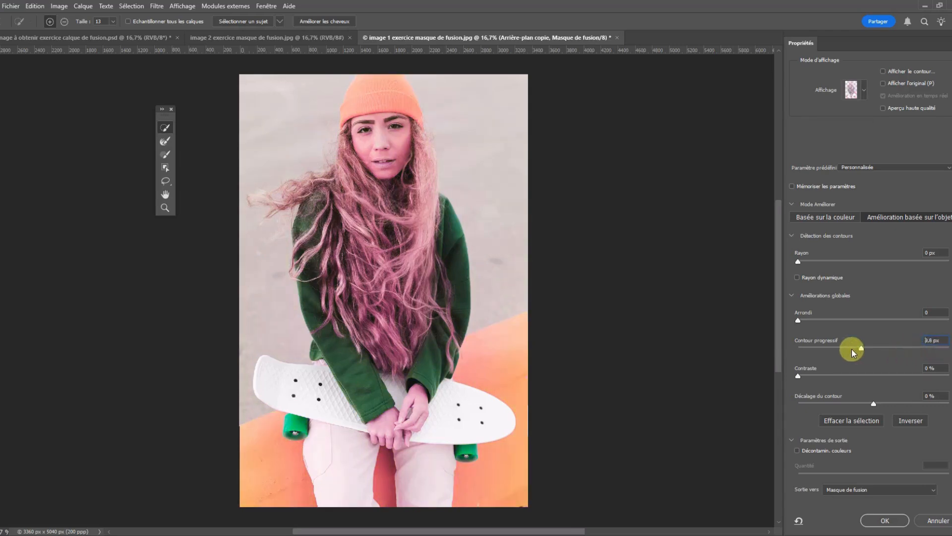
{"action": "left_click_drag", "start_coordinate": [852, 349], "coordinate": [754, 350]}
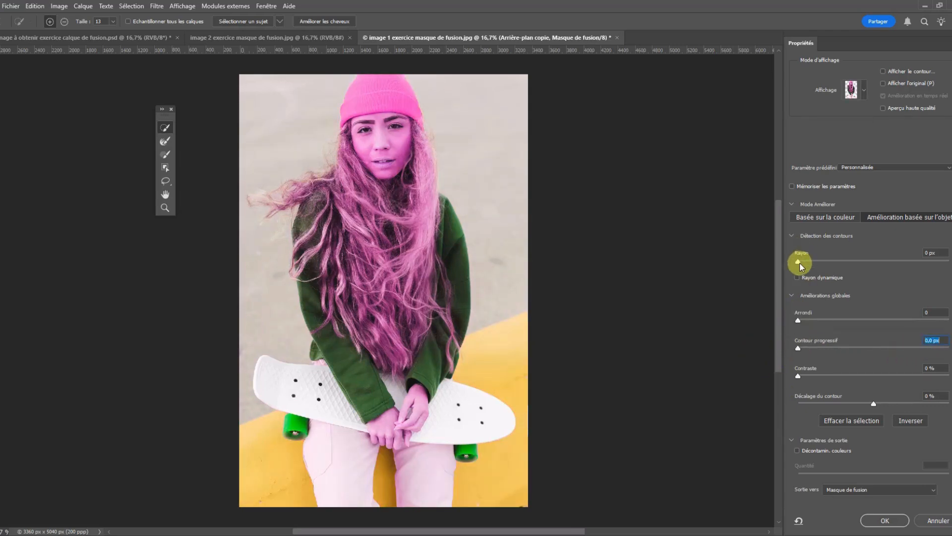
{"action": "mouse_move", "coordinate": [807, 263]}
{"action": "left_mouse_down"}
{"action": "mouse_move", "coordinate": [950, 263]}
{"action": "mouse_move", "coordinate": [816, 262]}
{"action": "left_mouse_up"}
{"action": "left_click_drag", "start_coordinate": [852, 347], "coordinate": [817, 347]}
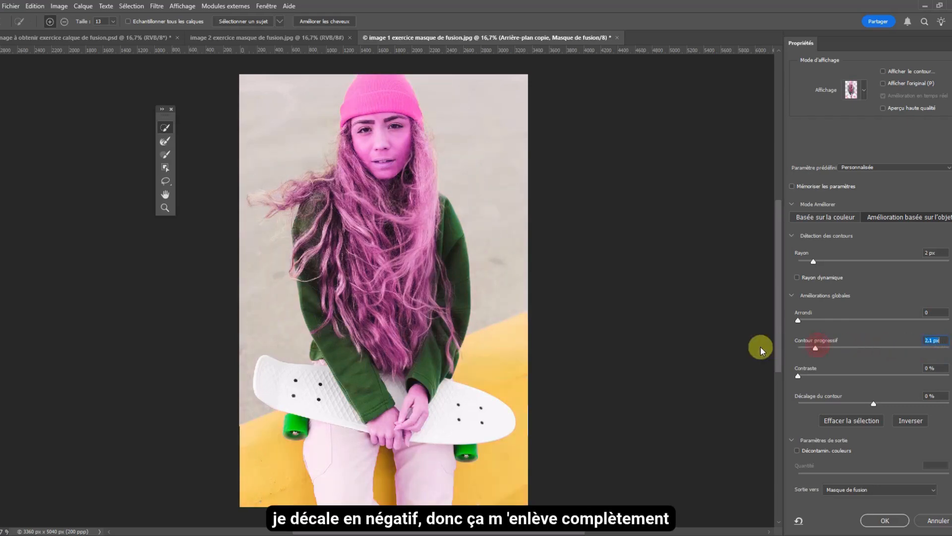
- Shift the mask's edge to +63 %, raise its feather to 727.9 px and apply the refinement to the layer mask
{"action": "left_click_drag", "start_coordinate": [873, 406], "coordinate": [923, 402]}
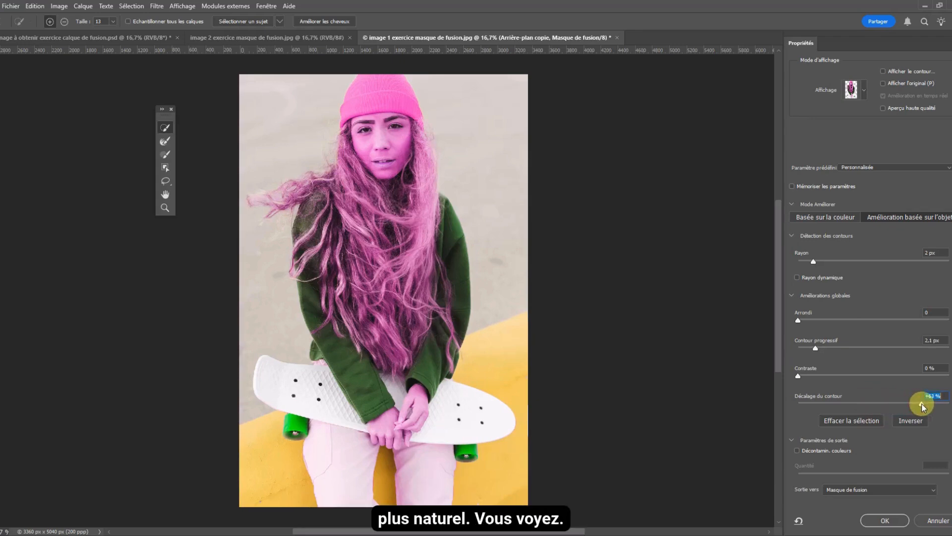
{"action": "left_click_drag", "start_coordinate": [817, 347], "coordinate": [828, 349]}
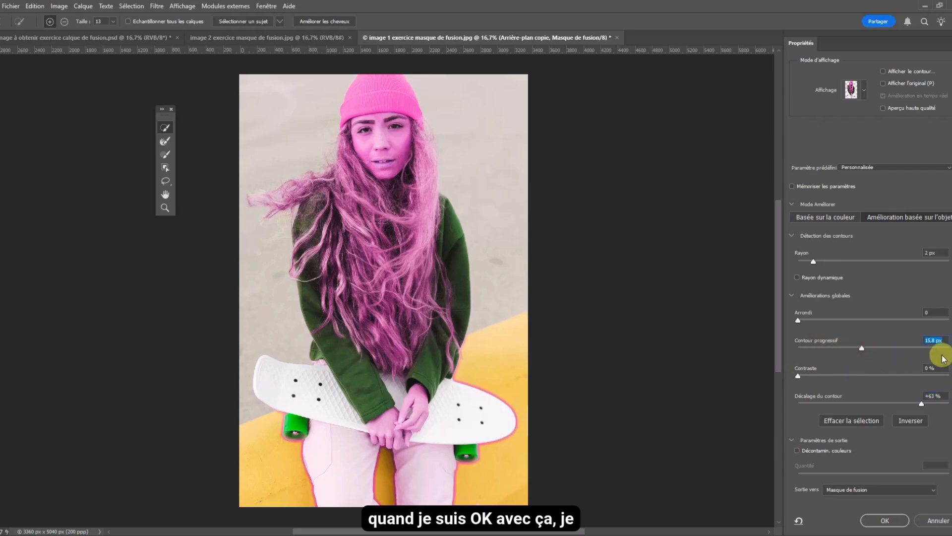
{"action": "left_click_drag", "start_coordinate": [861, 348], "coordinate": [942, 353]}
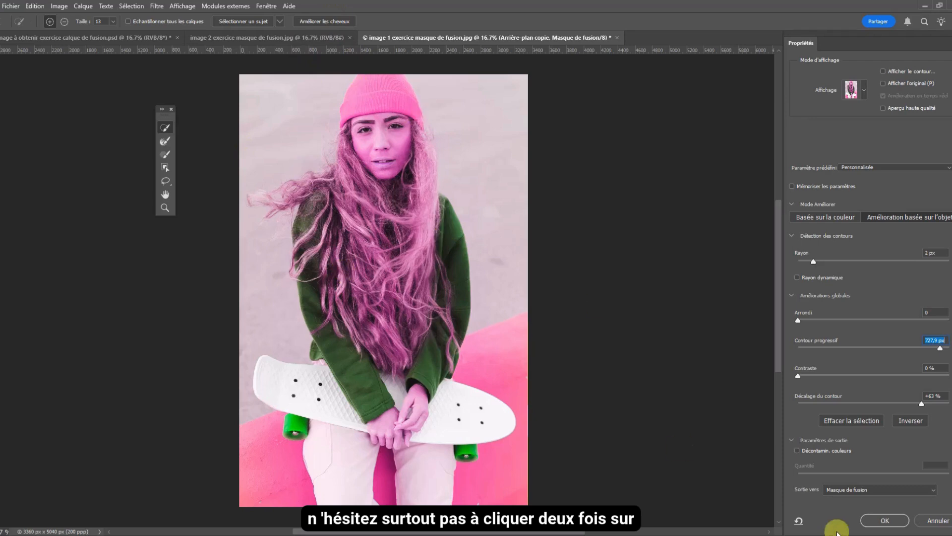
{"action": "left_click", "coordinate": [899, 521]}
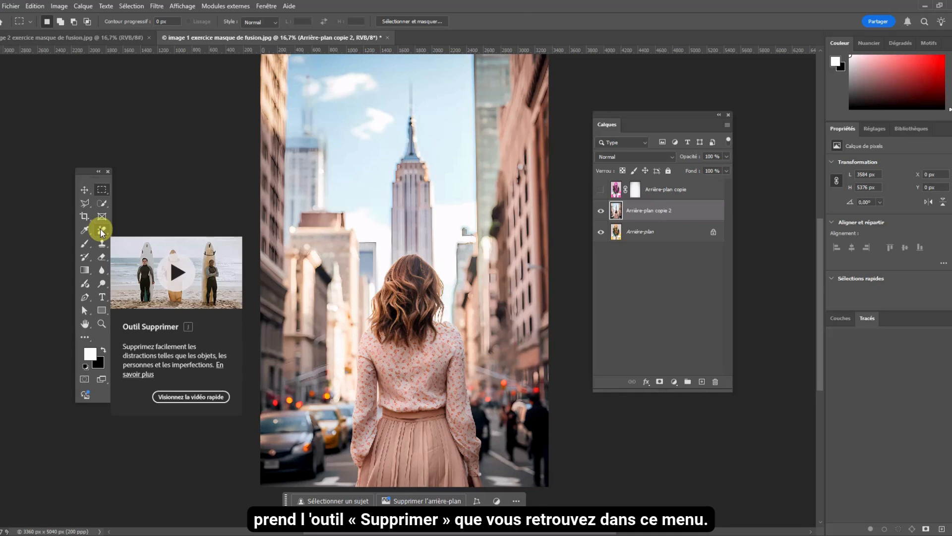
- Encircle the woman in the street on Arrière-plan copie 2 with the Remove tool, leaving some space around her, to erase her
{"action": "left_click", "coordinate": [101, 230]}
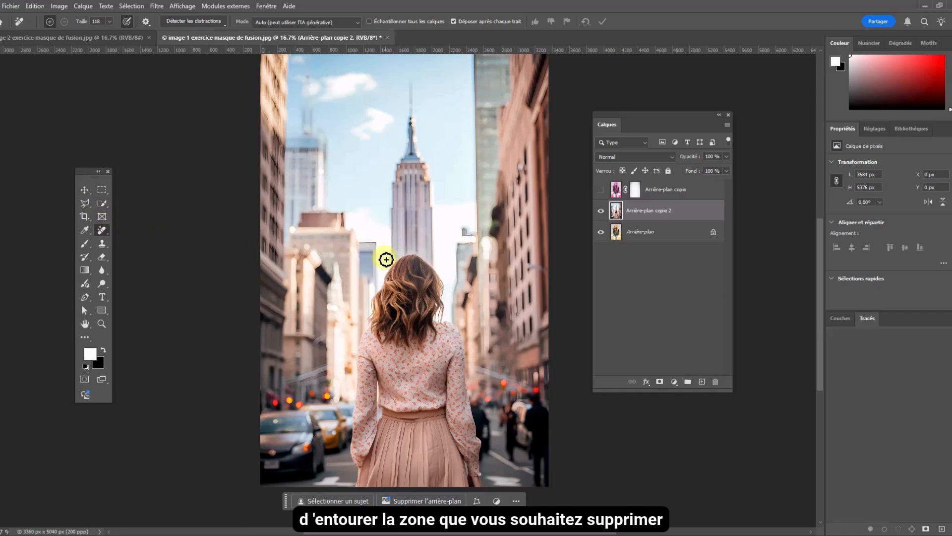
{"action": "mouse_move", "coordinate": [382, 258]}
{"action": "left_mouse_down"}
{"action": "mouse_move", "coordinate": [353, 295]}
{"action": "mouse_move", "coordinate": [328, 377]}
{"action": "mouse_move", "coordinate": [349, 488]}
{"action": "mouse_move", "coordinate": [396, 510]}
{"action": "mouse_move", "coordinate": [482, 503]}
{"action": "mouse_move", "coordinate": [508, 482]}
{"action": "mouse_move", "coordinate": [486, 348]}
{"action": "mouse_move", "coordinate": [467, 301]}
{"action": "mouse_move", "coordinate": [428, 249]}
{"action": "mouse_move", "coordinate": [382, 254]}
{"action": "left_mouse_up"}
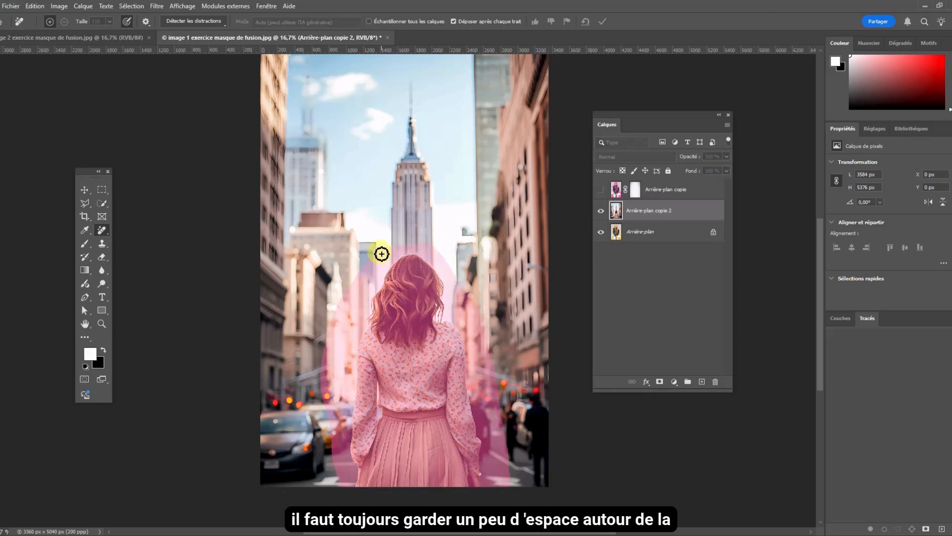